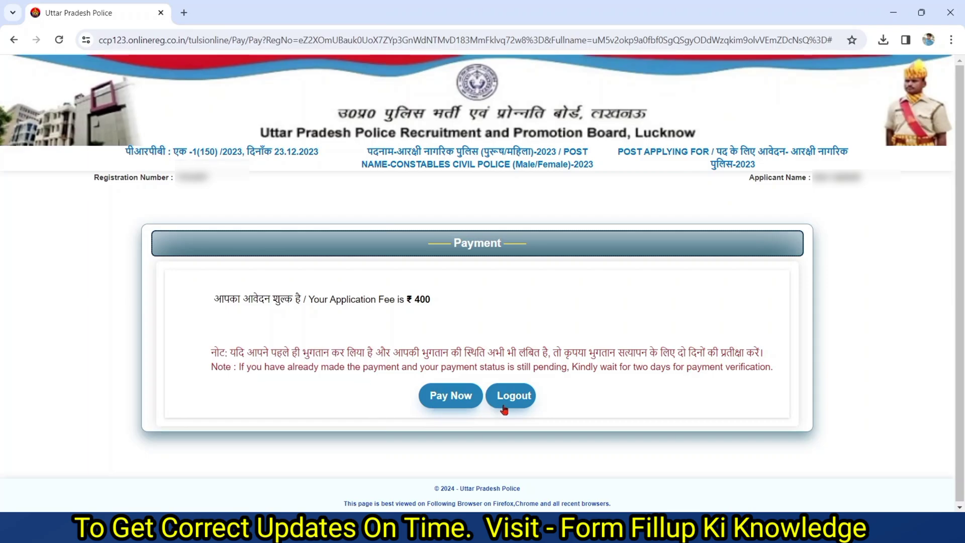
Proceed to pay the application fee and examine the debit/credit/prepaid card payment fields
click(456, 398)
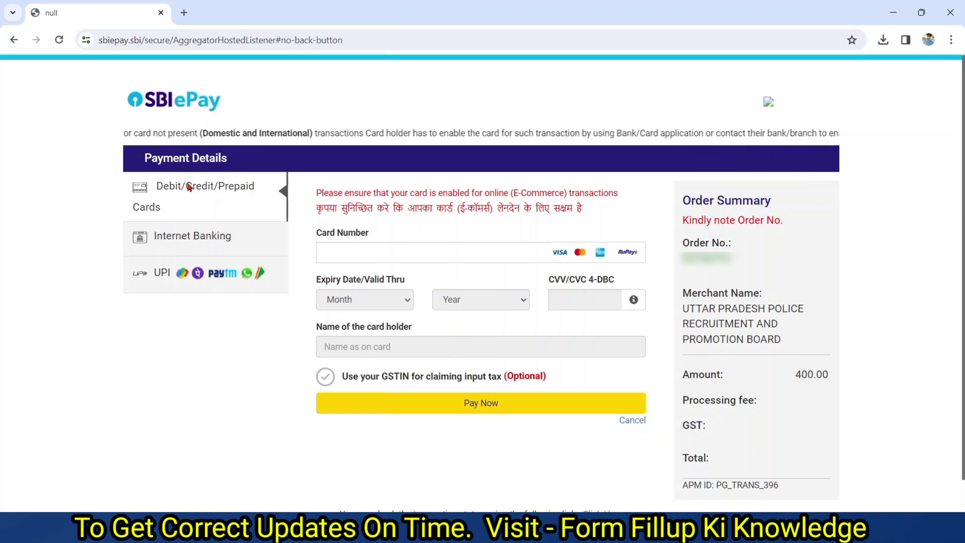
click(360, 258)
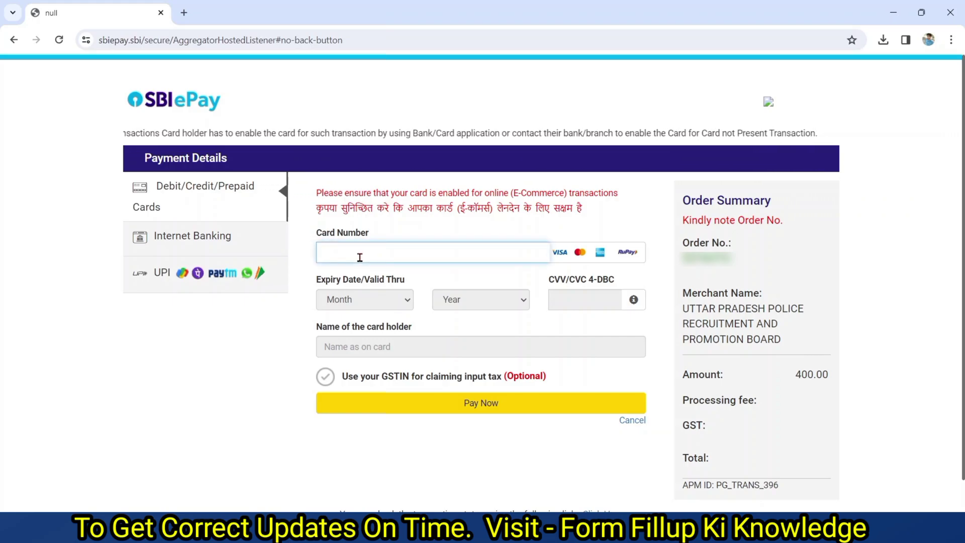
click(353, 298)
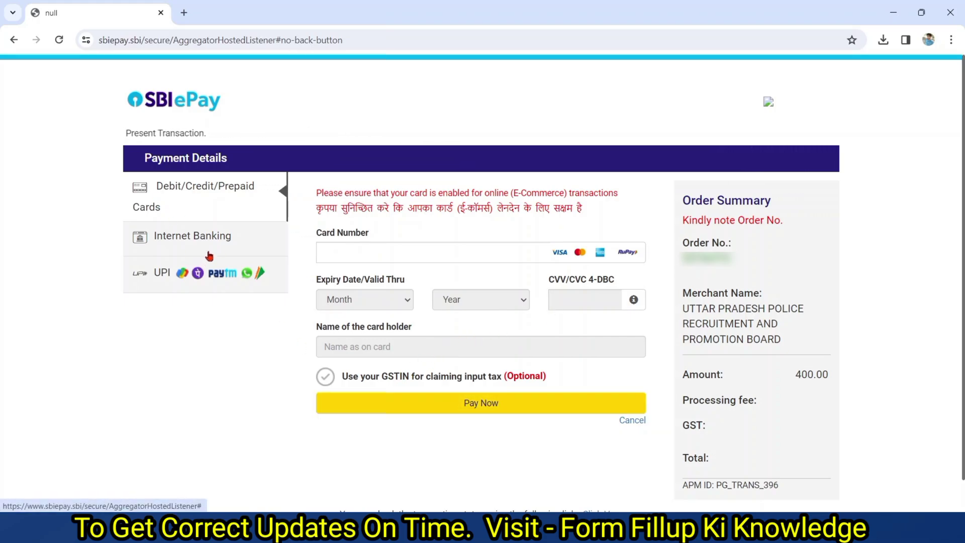
Look through the banks offered for paying the fee by Internet Banking
click(218, 244)
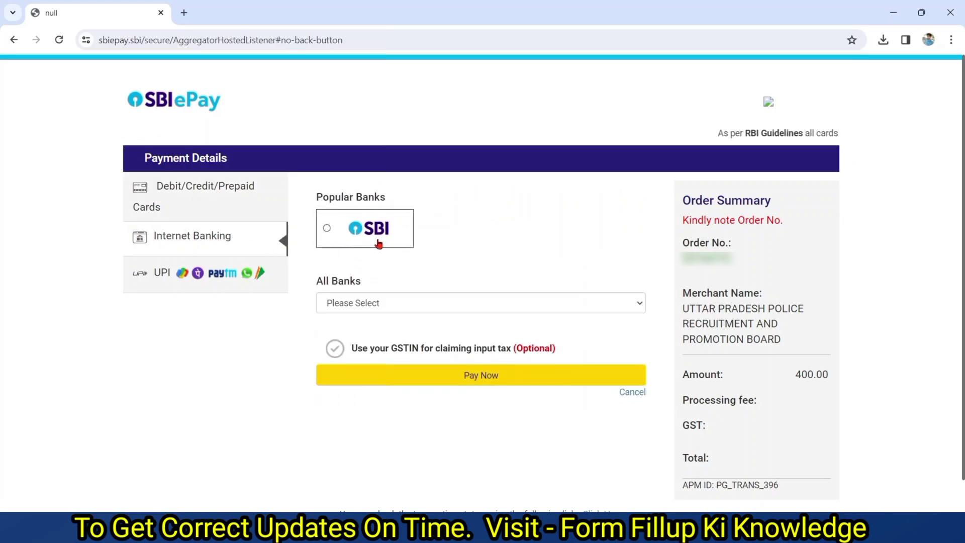
click(369, 302)
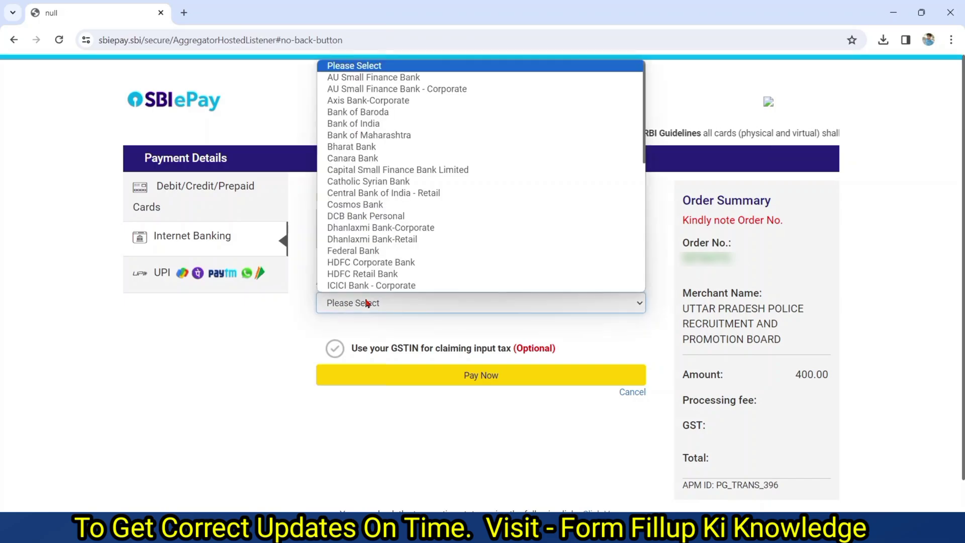
click(318, 322)
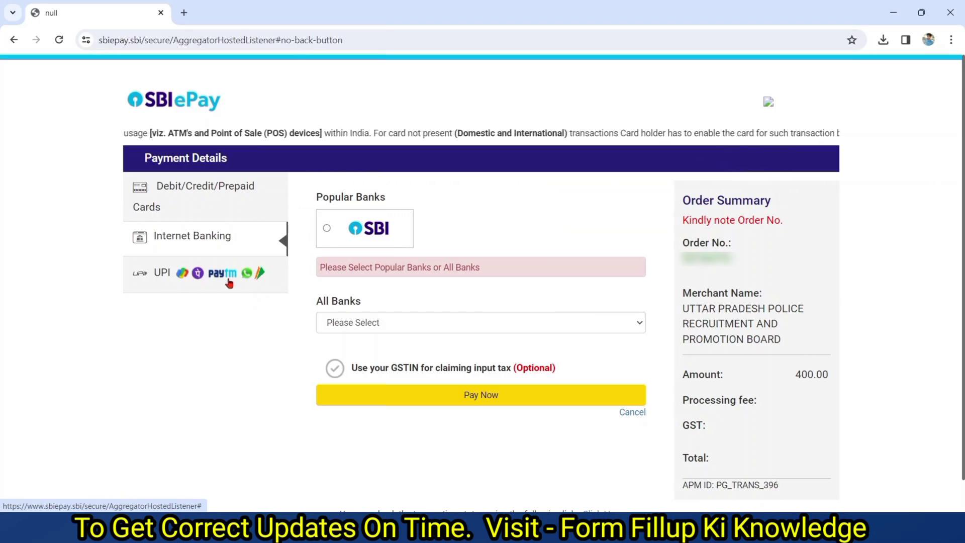
Examine the UPI payment method, comparing the Enter UPI ID and UPI QR options
click(203, 280)
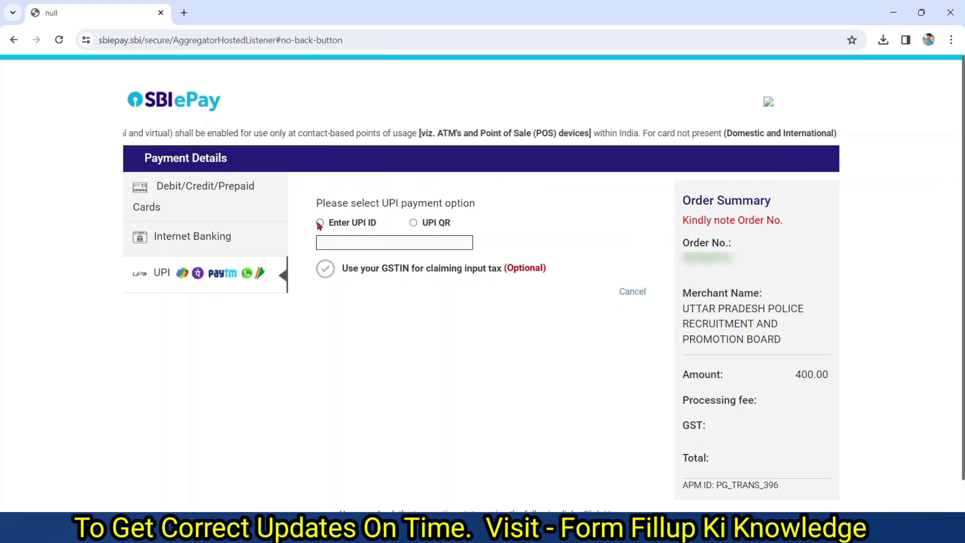
click(320, 223)
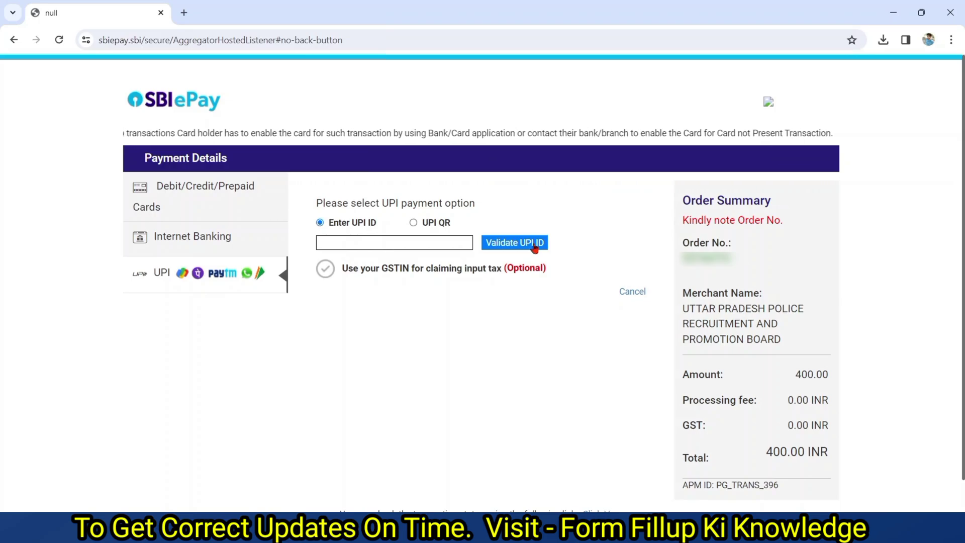
click(414, 224)
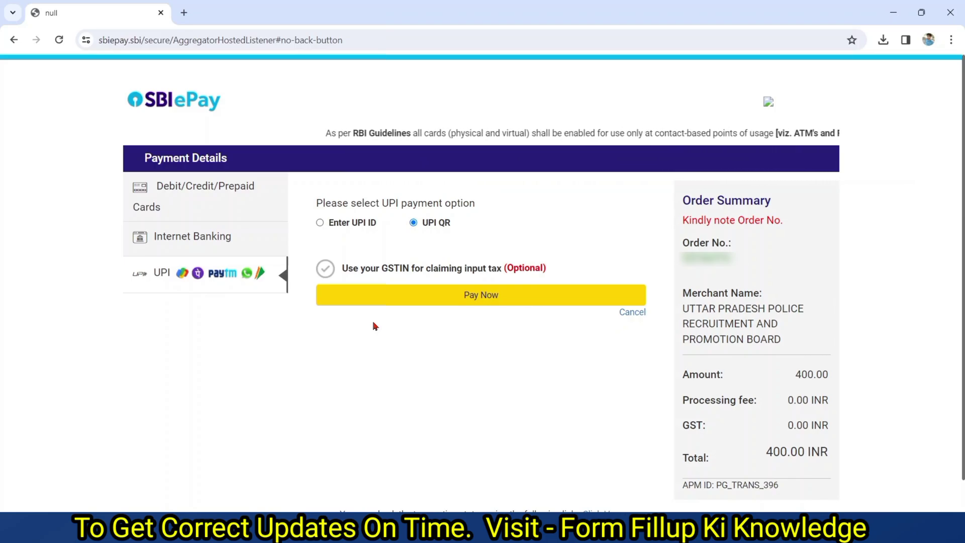
Try to pay the fee with the Enter UPI ID option, entering and validating the UPI ID and submitting the payment
click(320, 223)
click(331, 242)
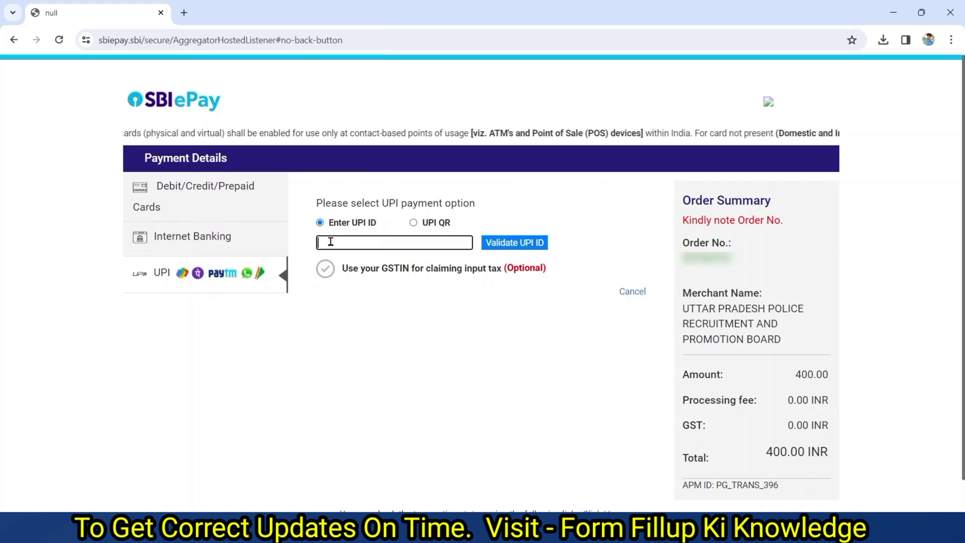
key(ctrl+v)
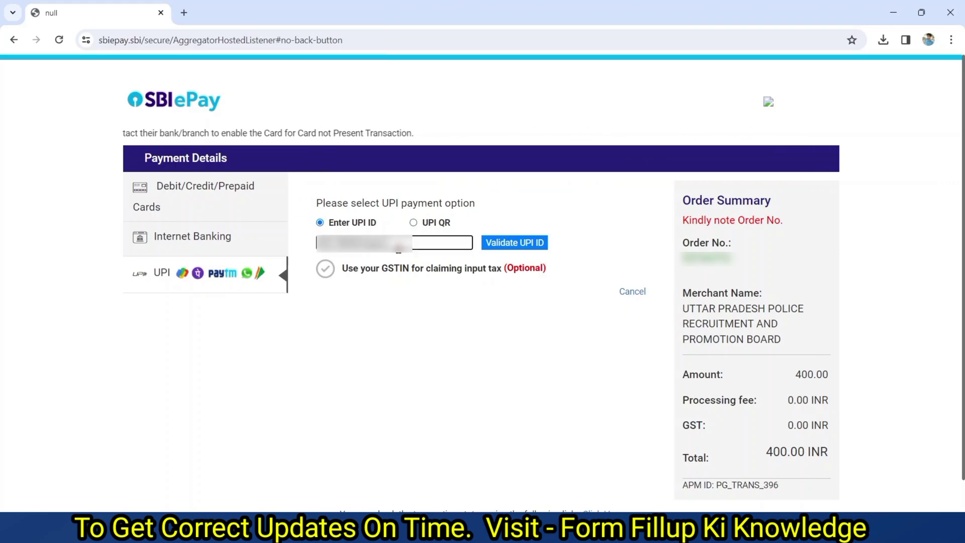
click(513, 243)
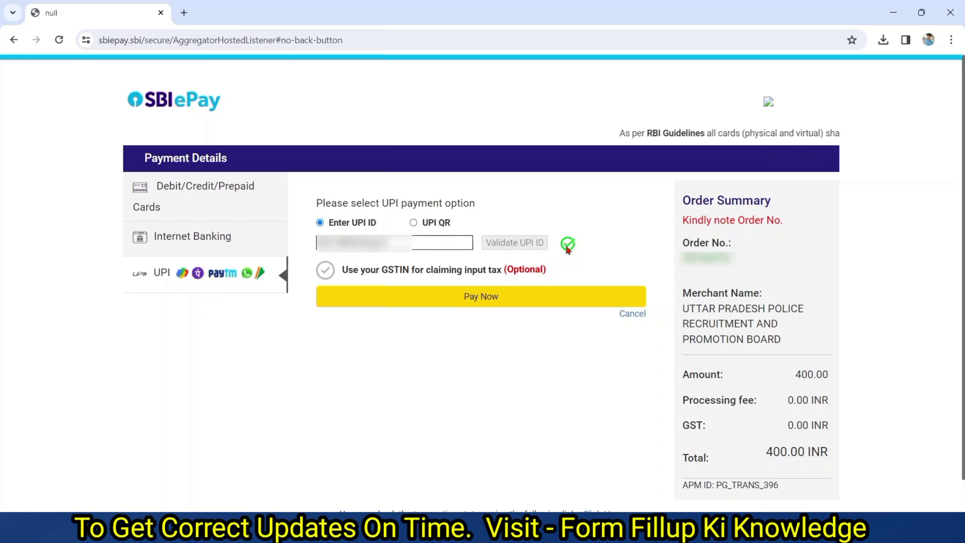
click(477, 305)
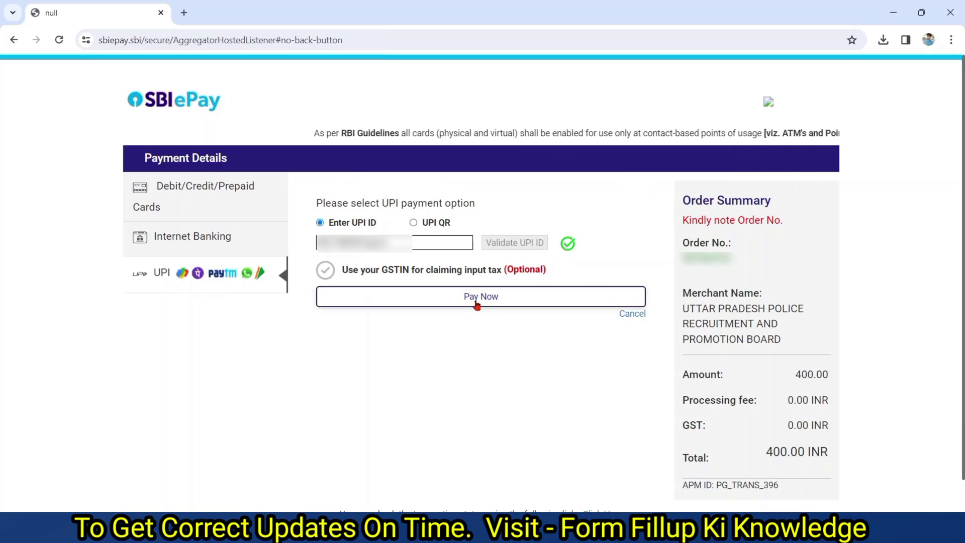
click(490, 302)
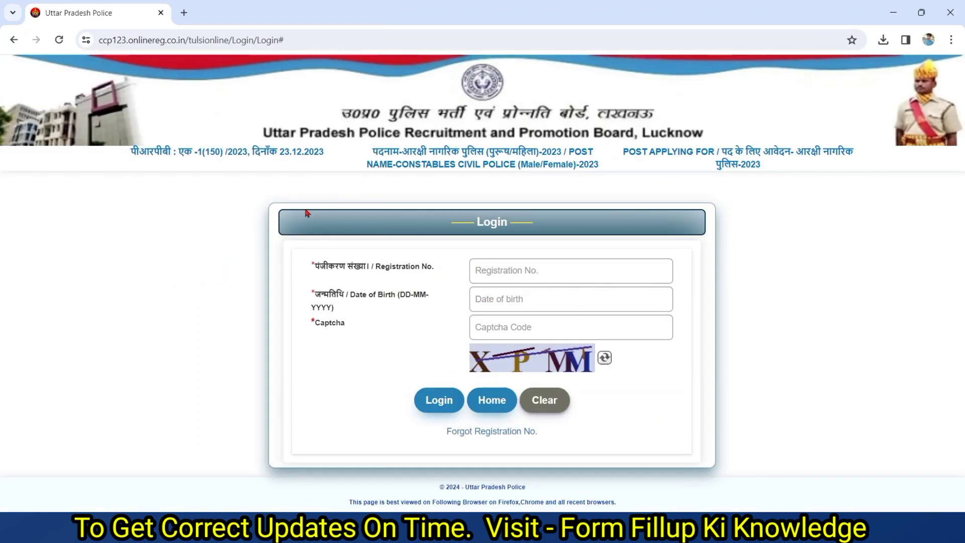
Fill in the applicant login form with the registration number, date of birth and captcha code
click(549, 278)
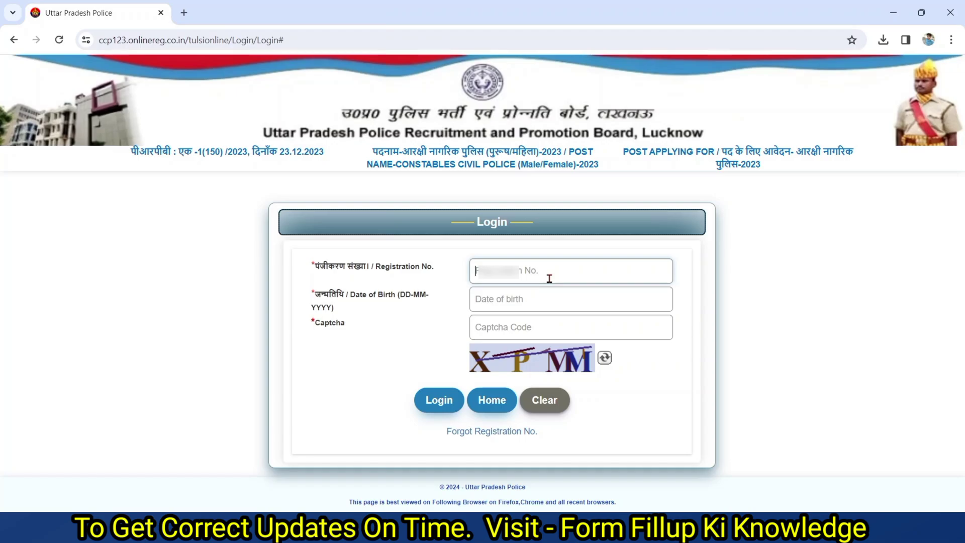
key(ctrl+v)
click(523, 304)
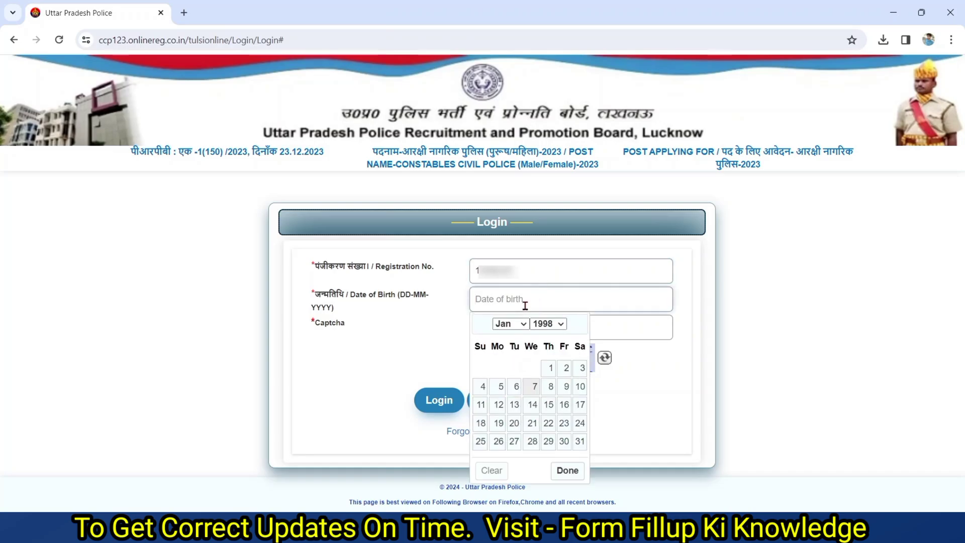
click(551, 325)
scroll(562, 306, down, 3)
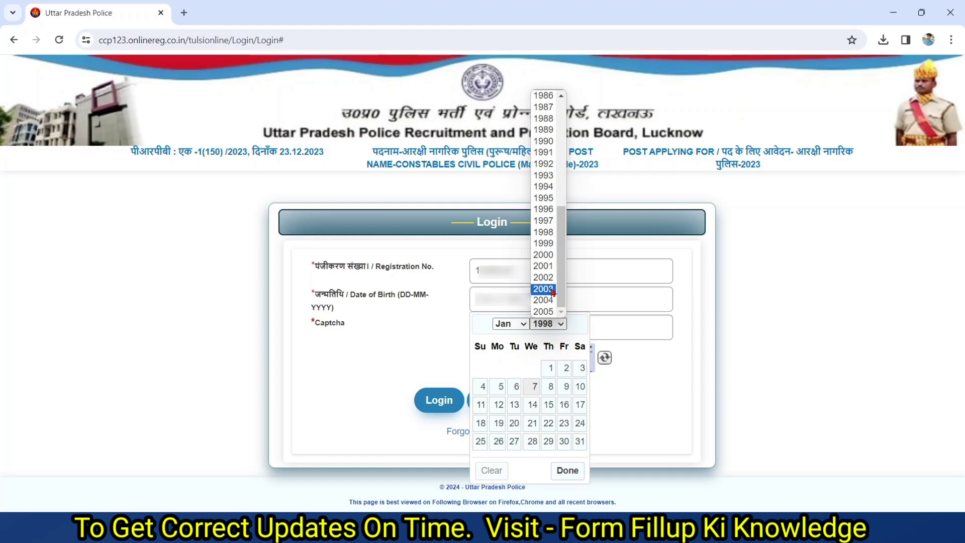
click(544, 266)
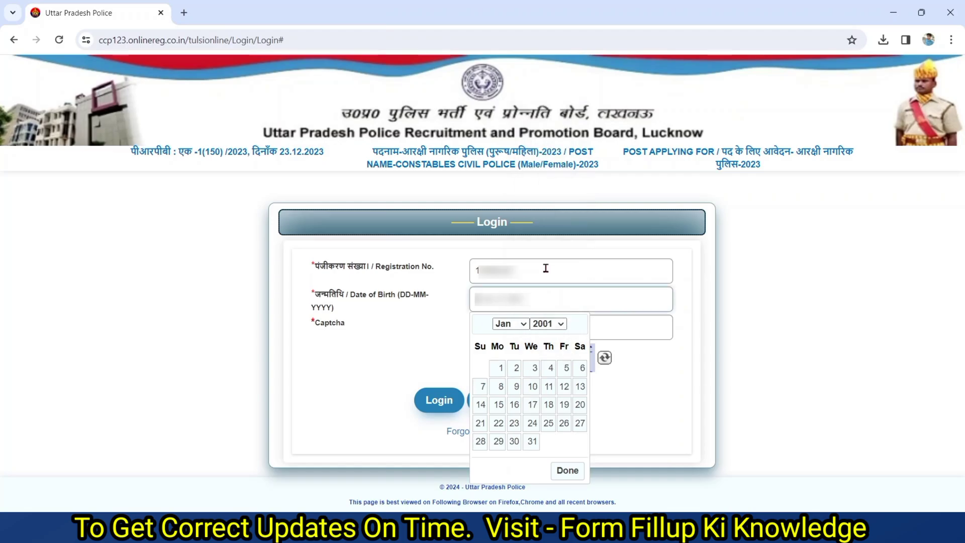
click(518, 323)
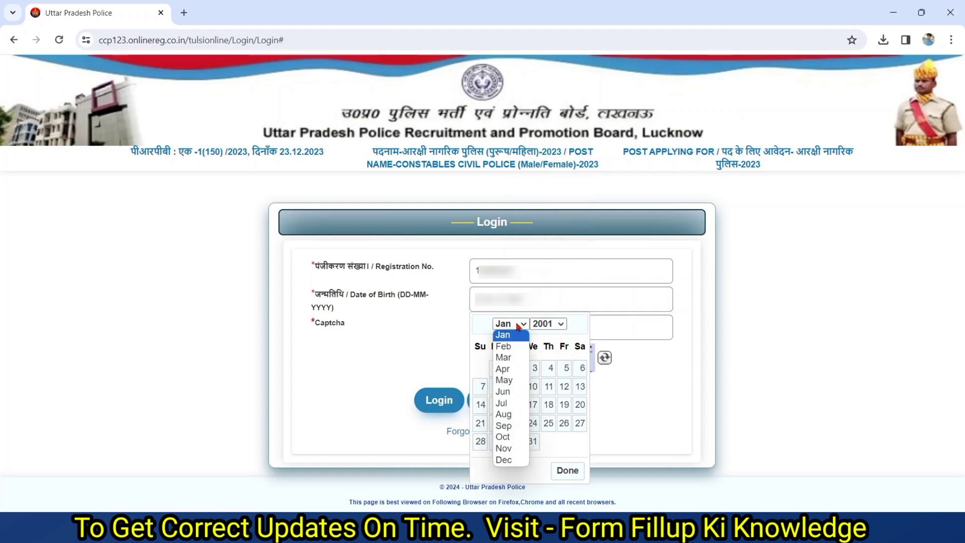
click(508, 373)
click(517, 373)
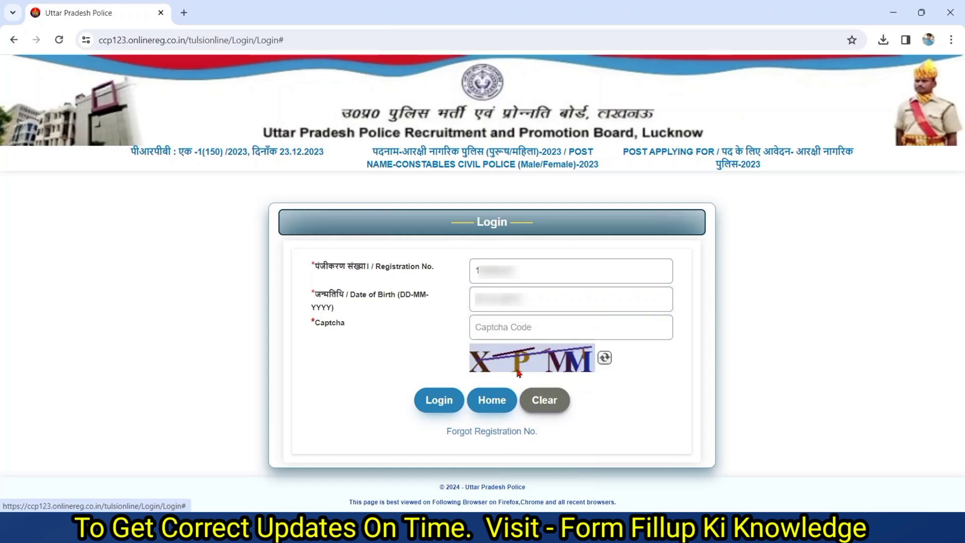
click(512, 327)
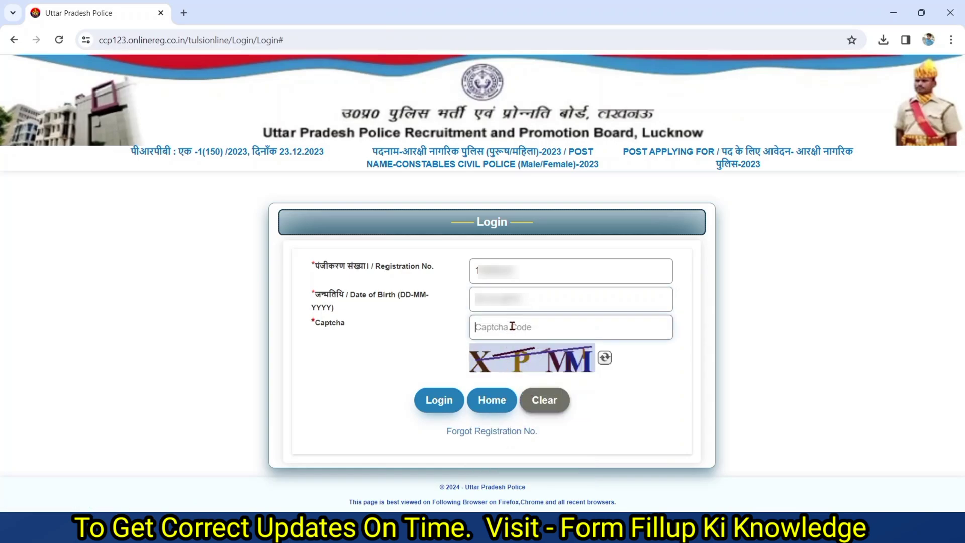
text(XPM)
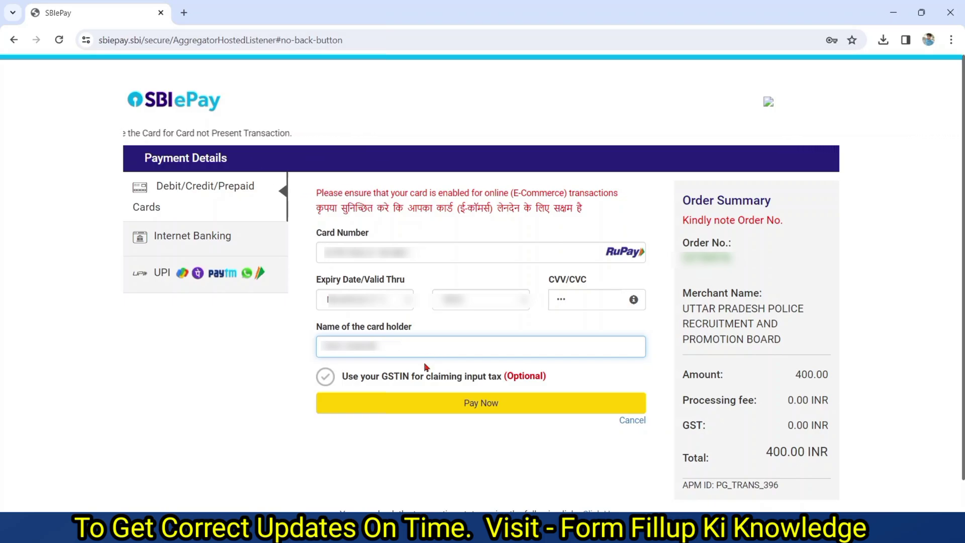
Submit the RuPay card payment for the application fee and authorise it with the one-time password
click(427, 407)
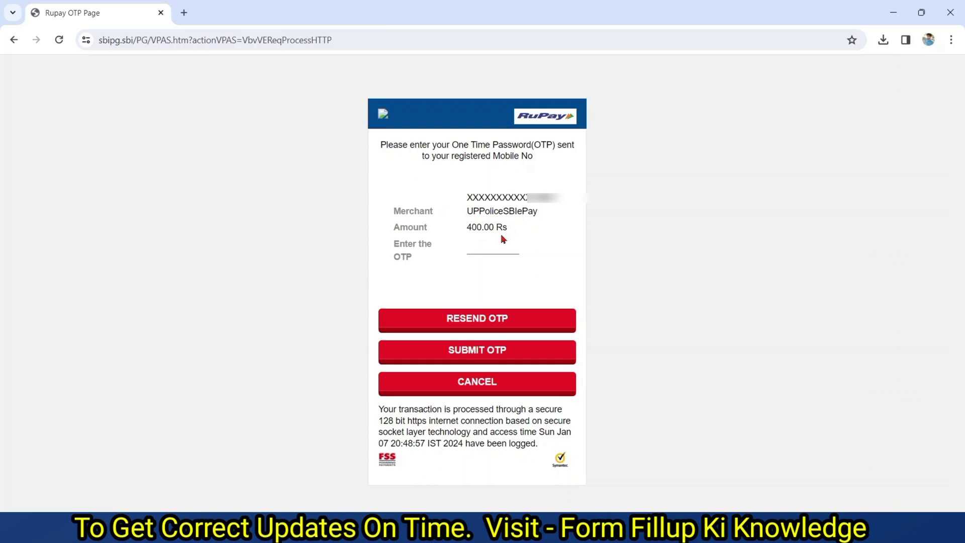
click(489, 239)
key(ctrl+v)
click(436, 352)
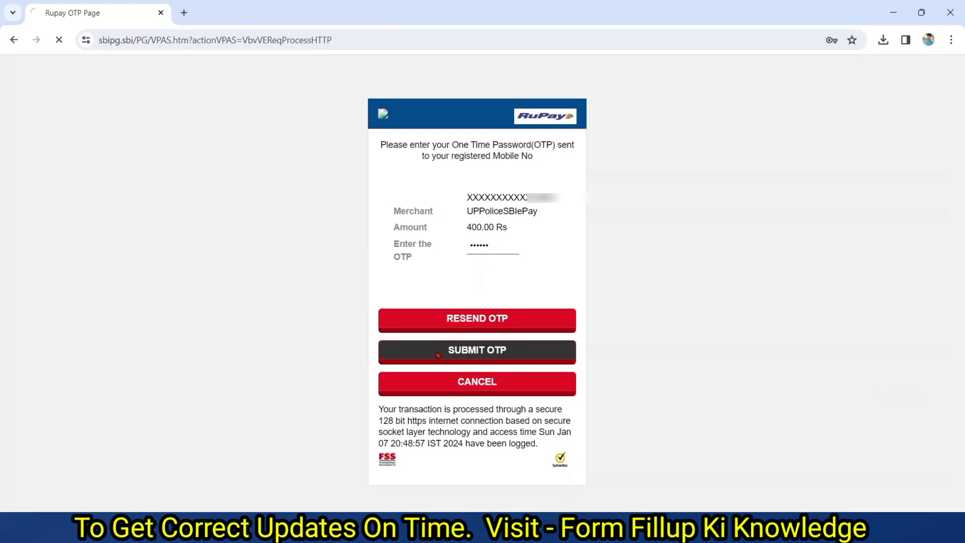